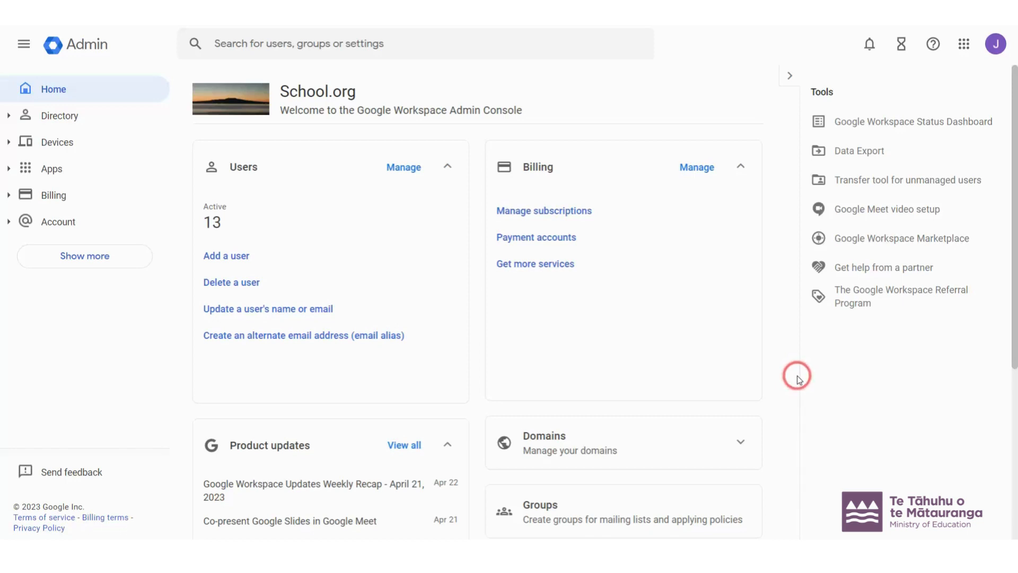
Open the Safety settings of Gmail among the Google Workspace apps.
click(10, 178)
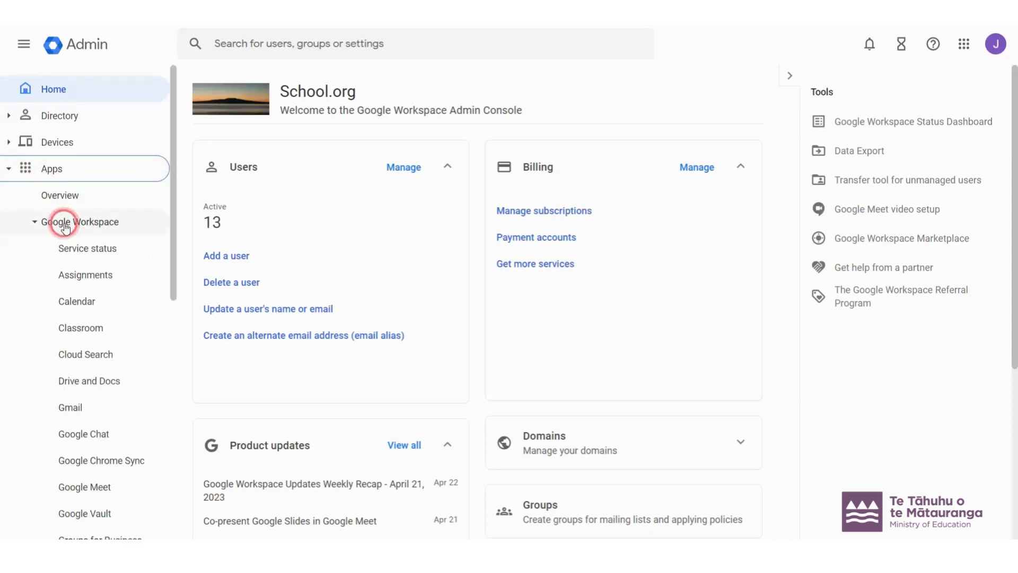
click(99, 407)
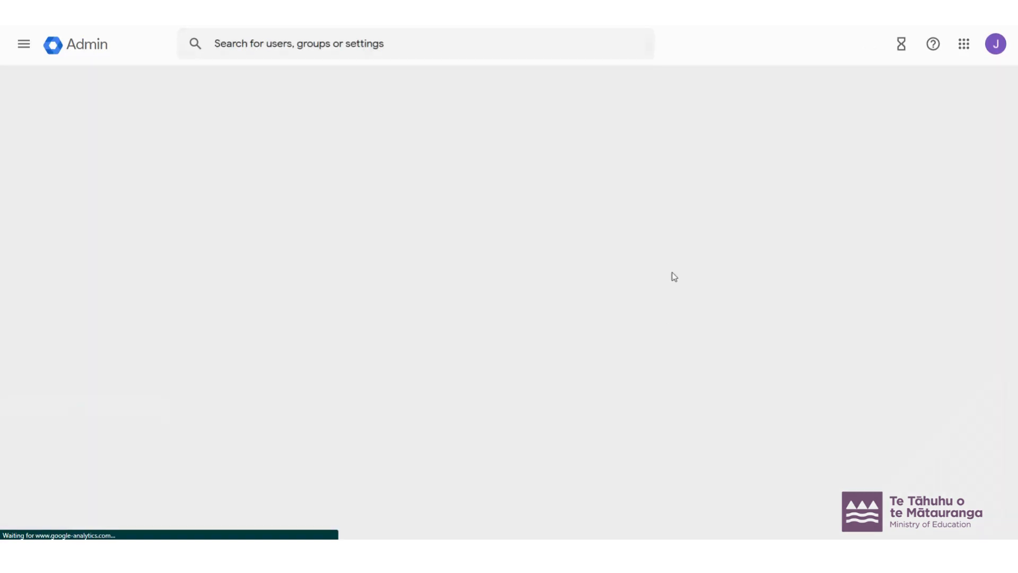
click(657, 338)
scroll(656, 340, down, 5)
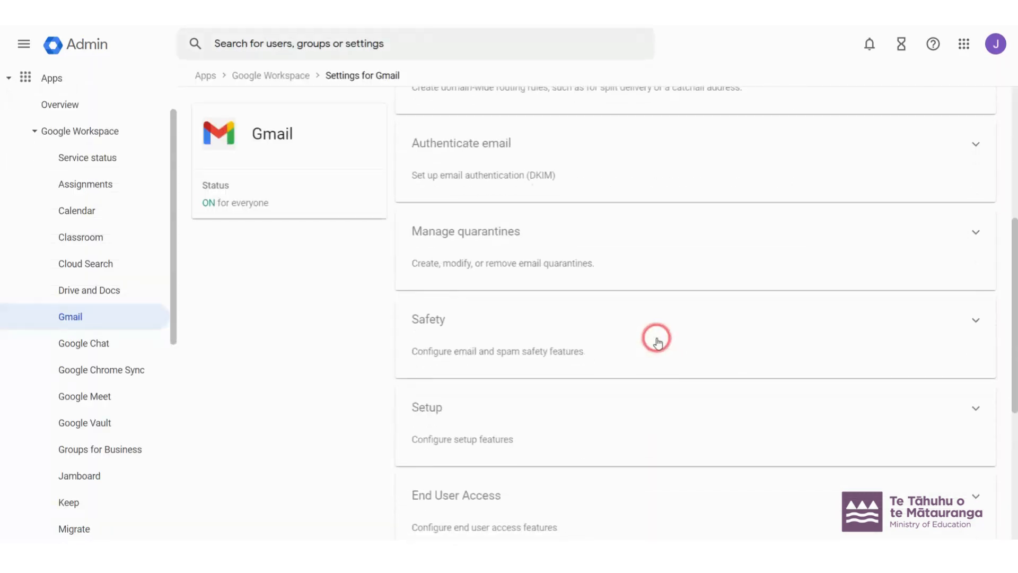
click(461, 330)
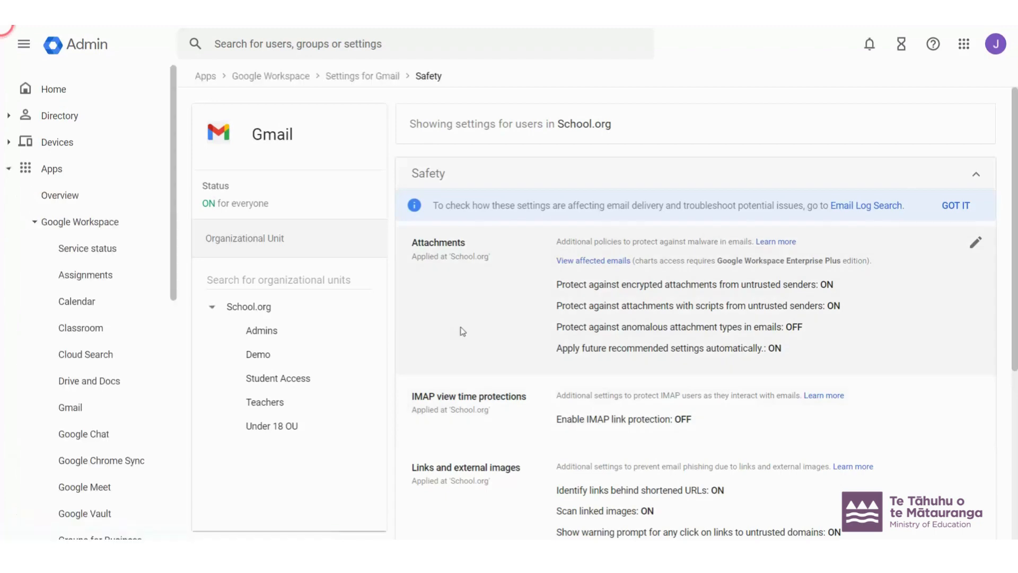
click(490, 317)
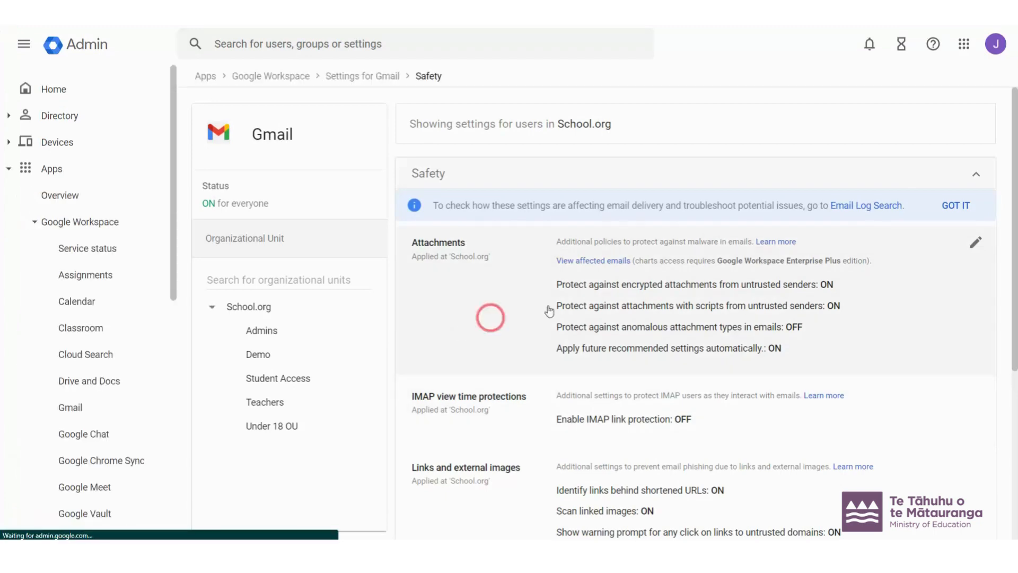
Examine the Safety settings for attachments, IMAP view time protections, links and external images, and spoofing and authentication.
scroll(903, 359, down, 3)
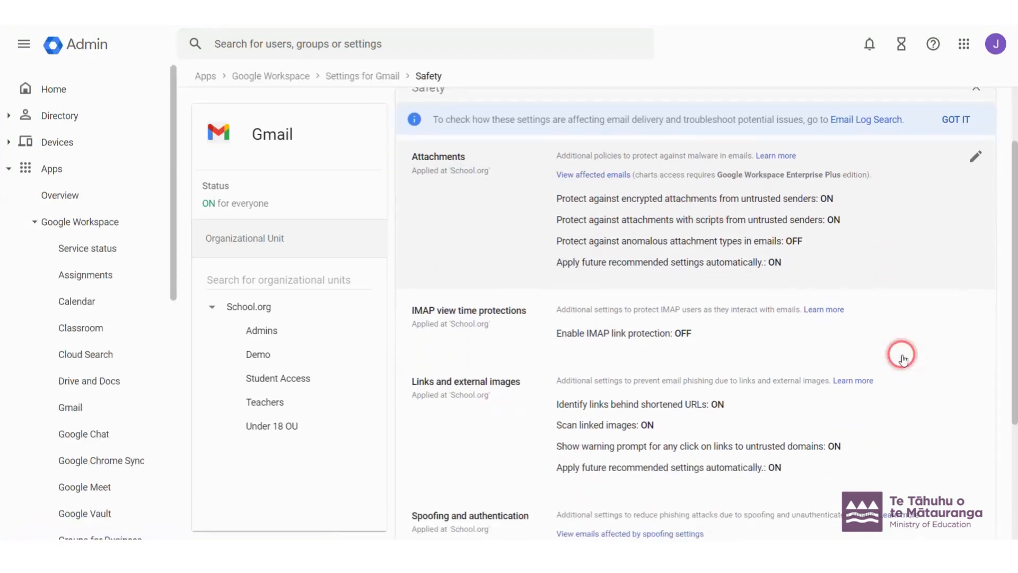
scroll(903, 359, down, 4)
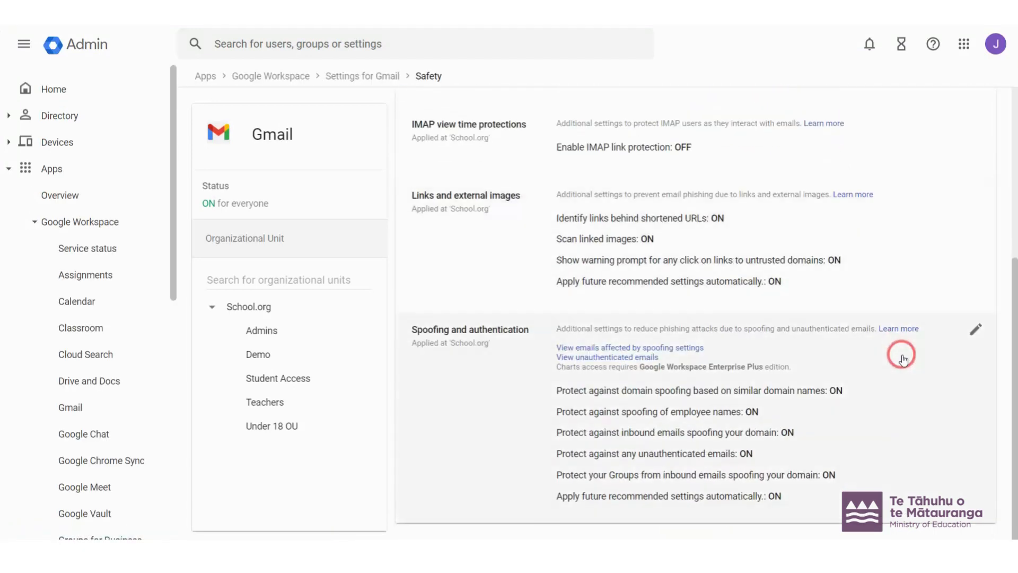
scroll(903, 359, up, 3)
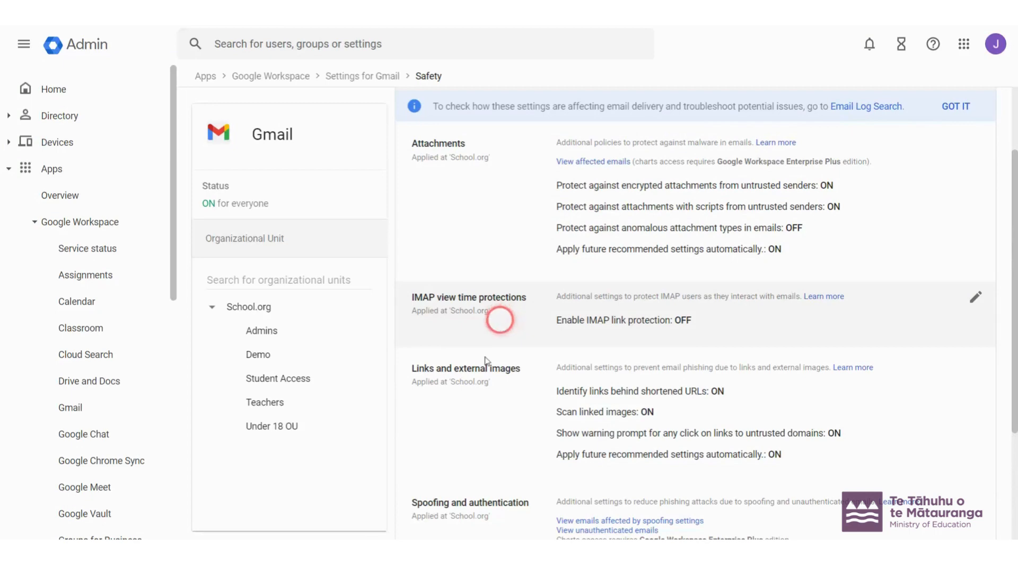
scroll(507, 389, down, 3)
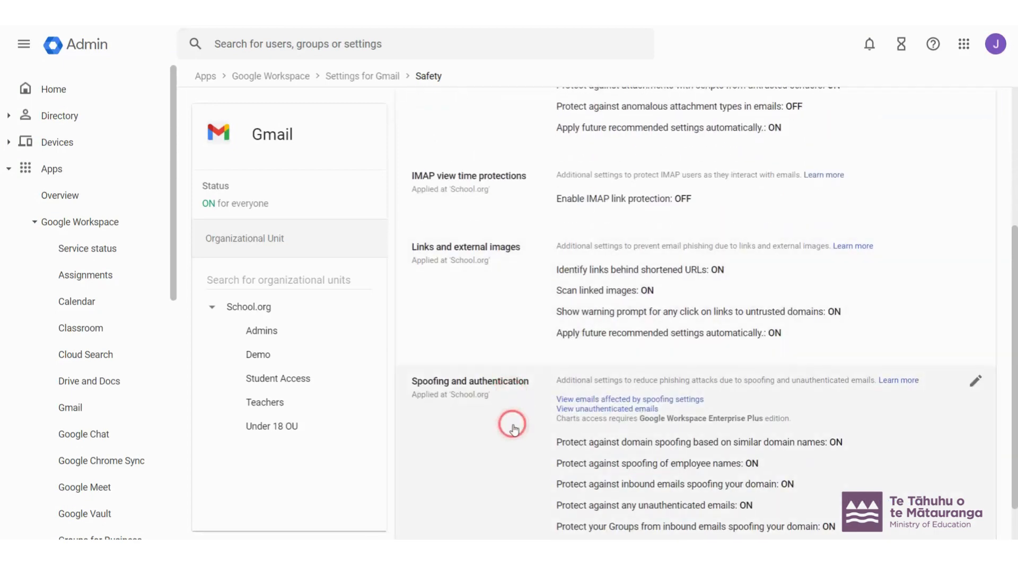
scroll(512, 427, up, 3)
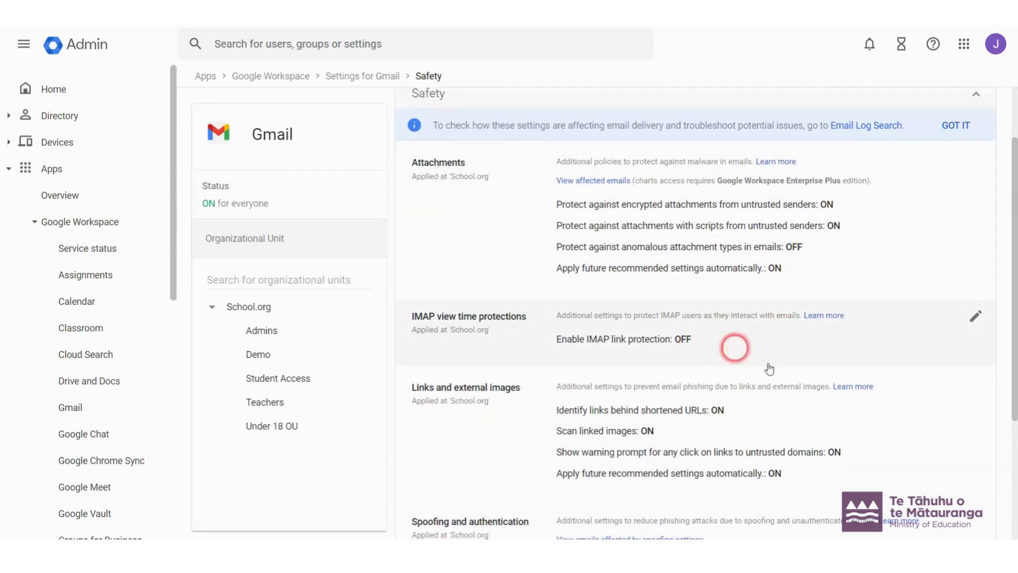
scroll(829, 455, down, 4)
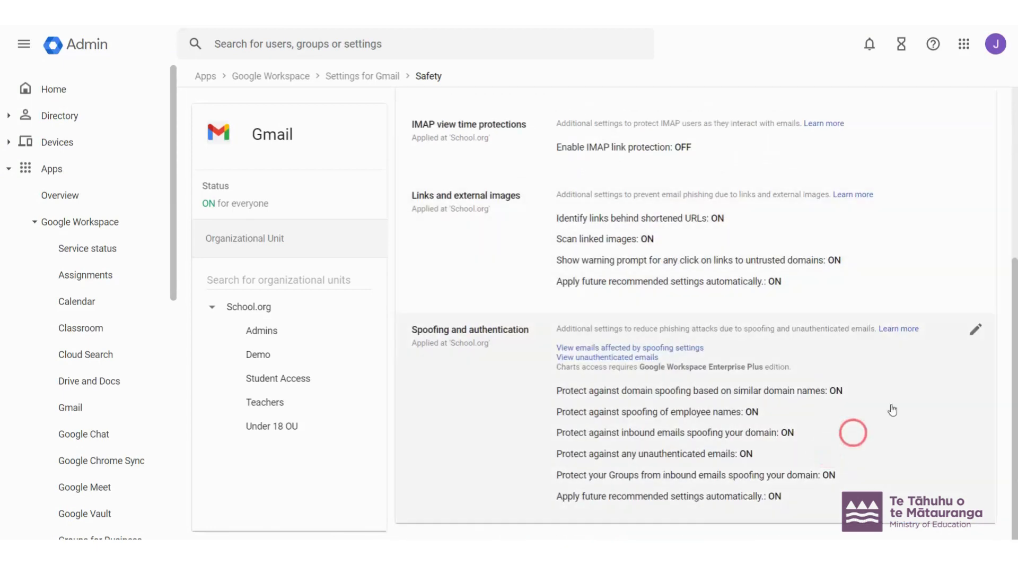
scroll(909, 386, up, 4)
scroll(912, 391, up, 1)
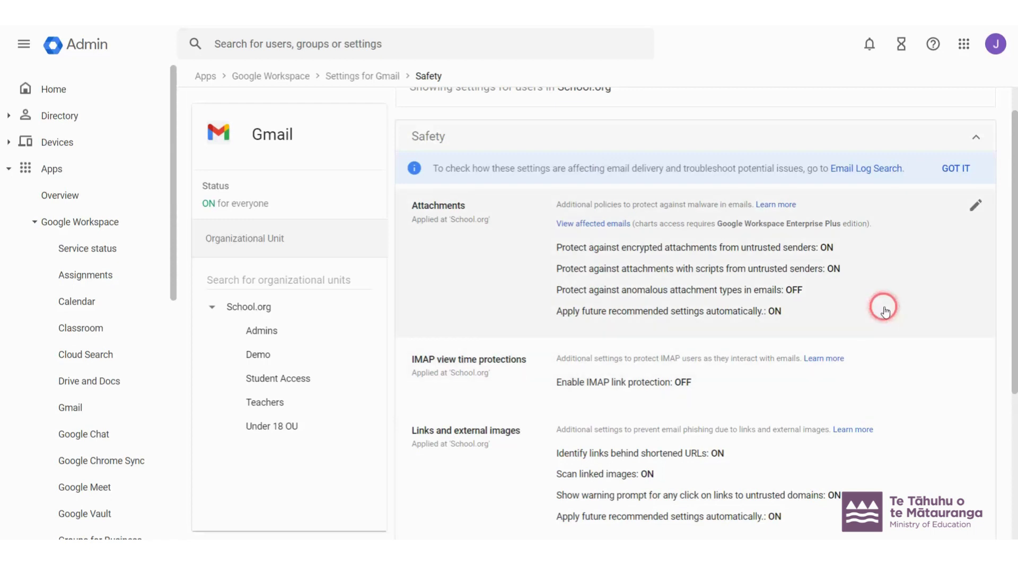
In the Attachments settings, view the available actions for encrypted attachments, then enable and save protection against anomalous attachment types in emails.
click(974, 208)
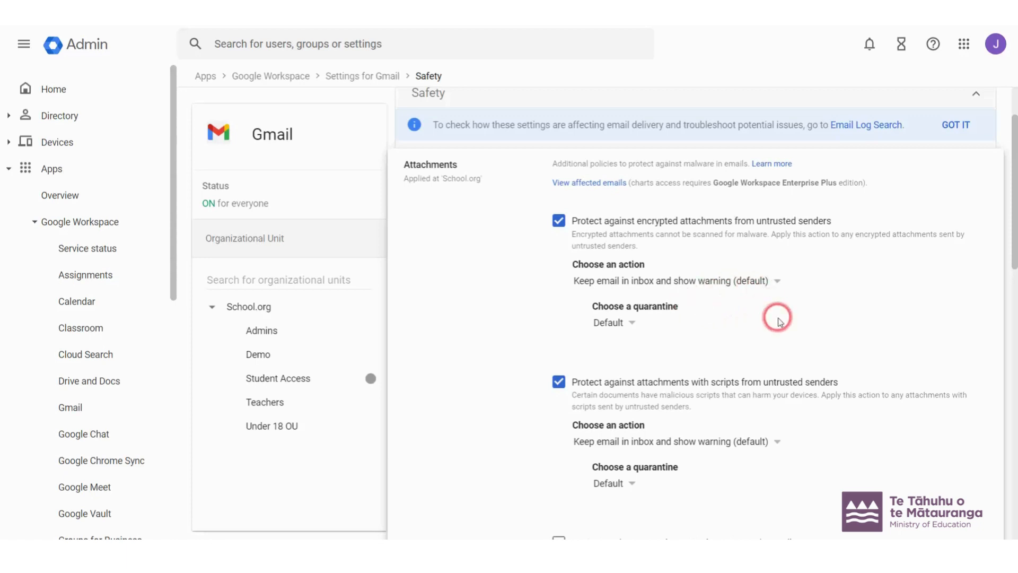
click(774, 286)
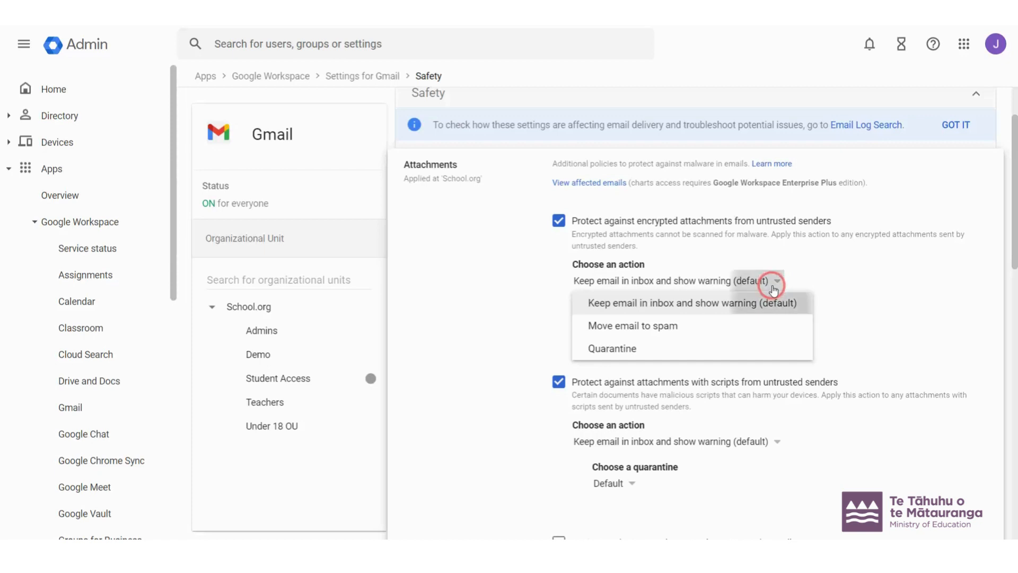
click(774, 287)
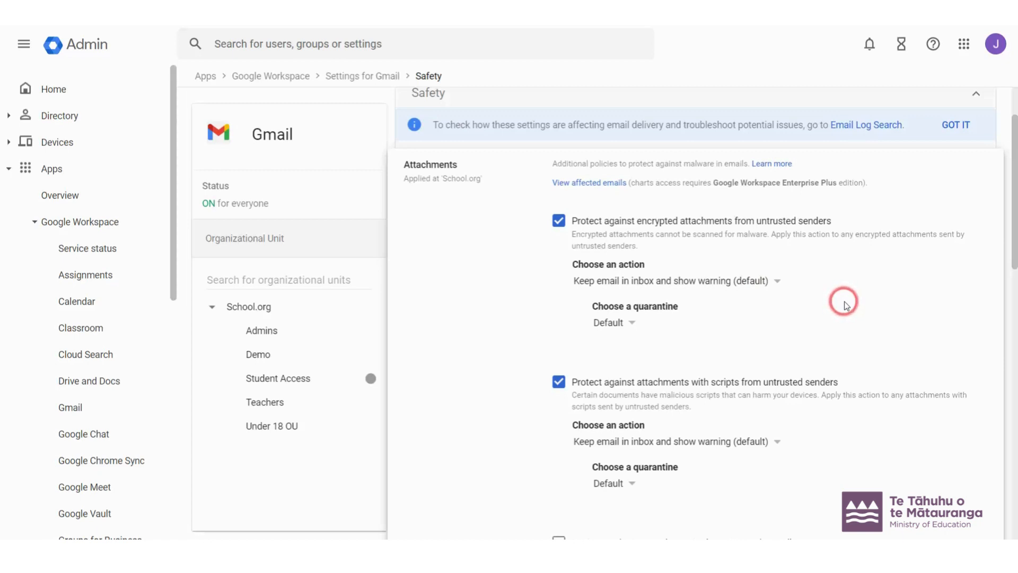
scroll(844, 302, down, 1)
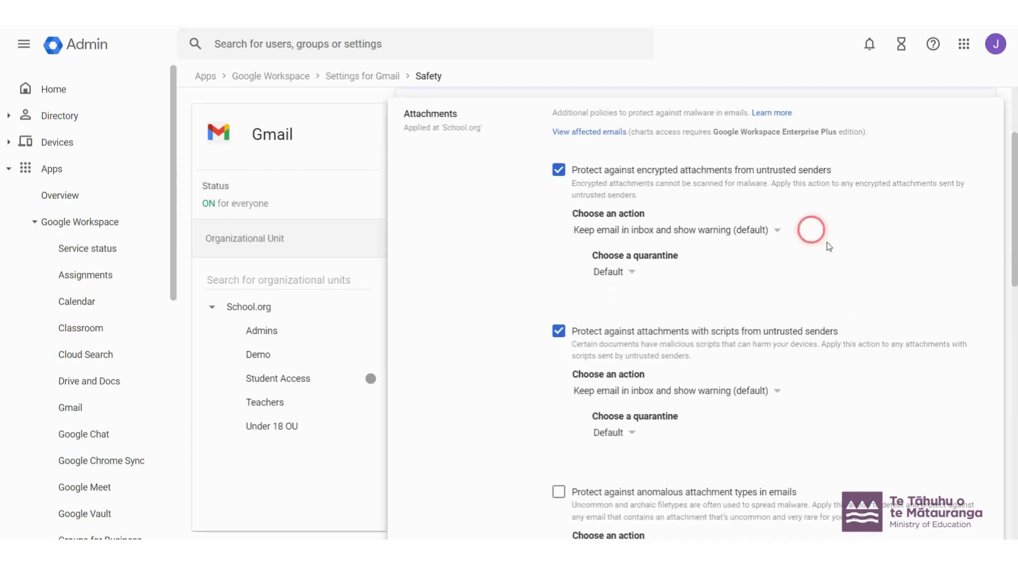
scroll(830, 256, down, 4)
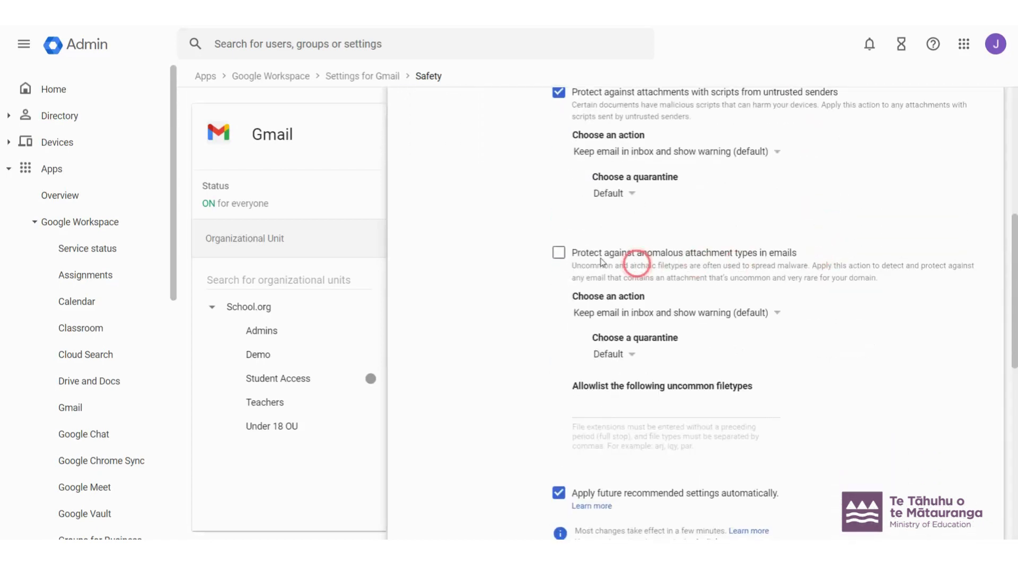
click(556, 255)
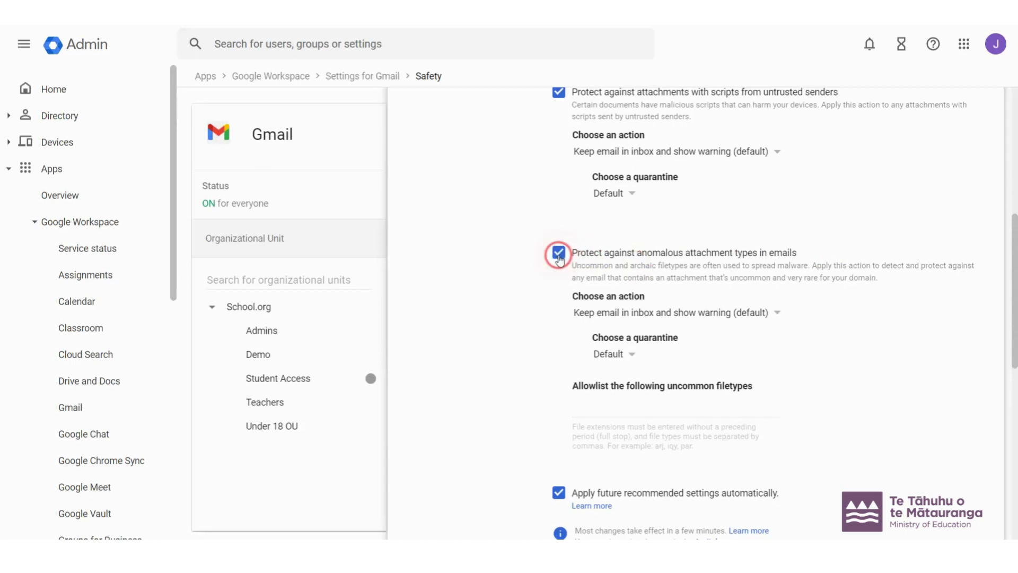
scroll(870, 318, down, 3)
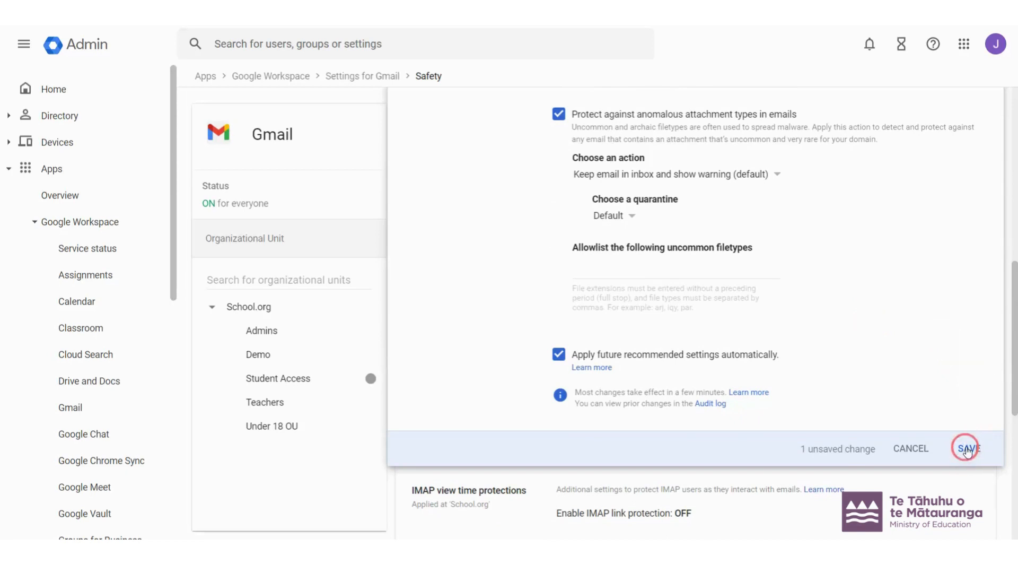
click(967, 448)
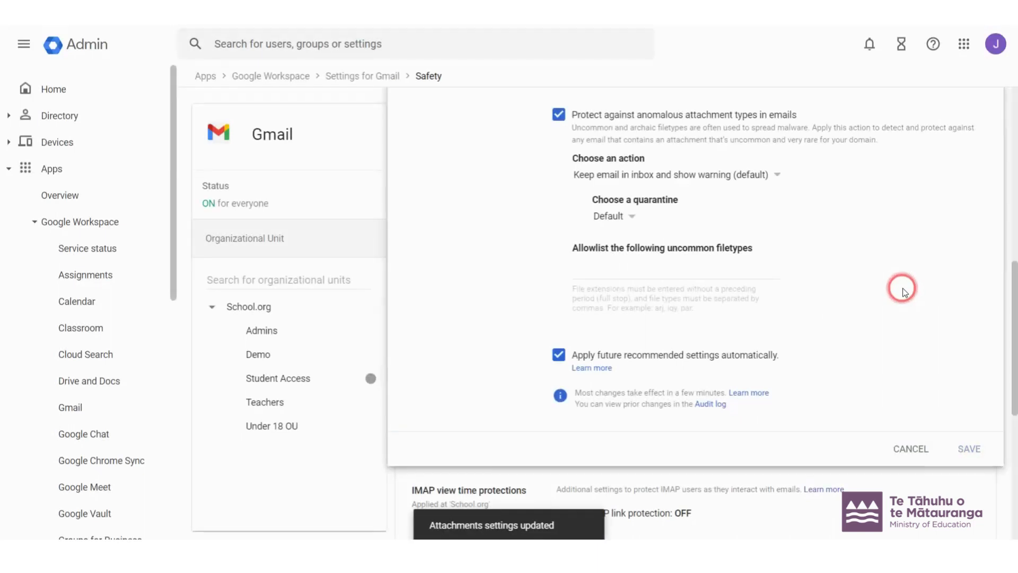
Enable IMAP link protection under IMAP view time protections and save the setting.
scroll(909, 440, down, 4)
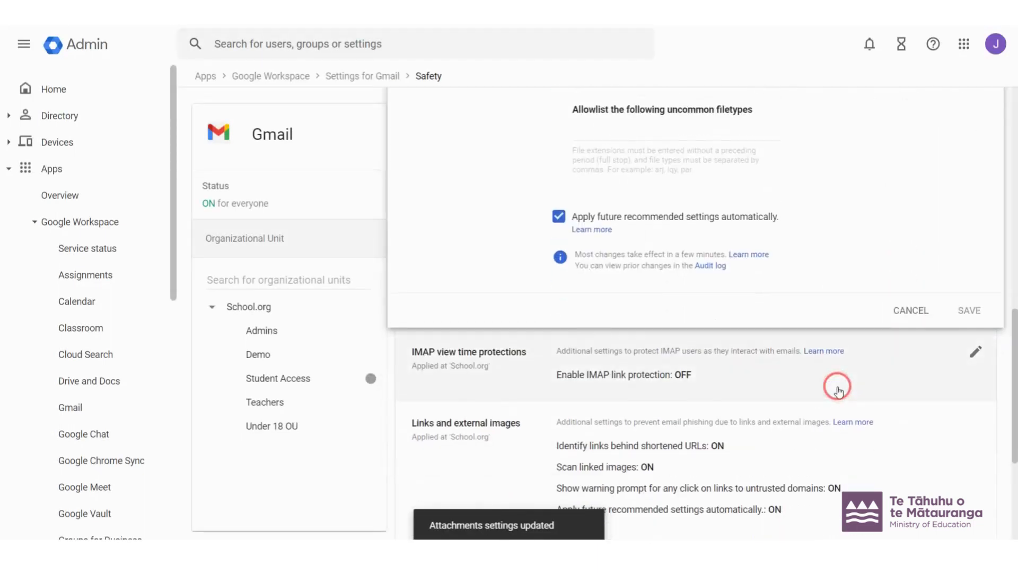
click(977, 292)
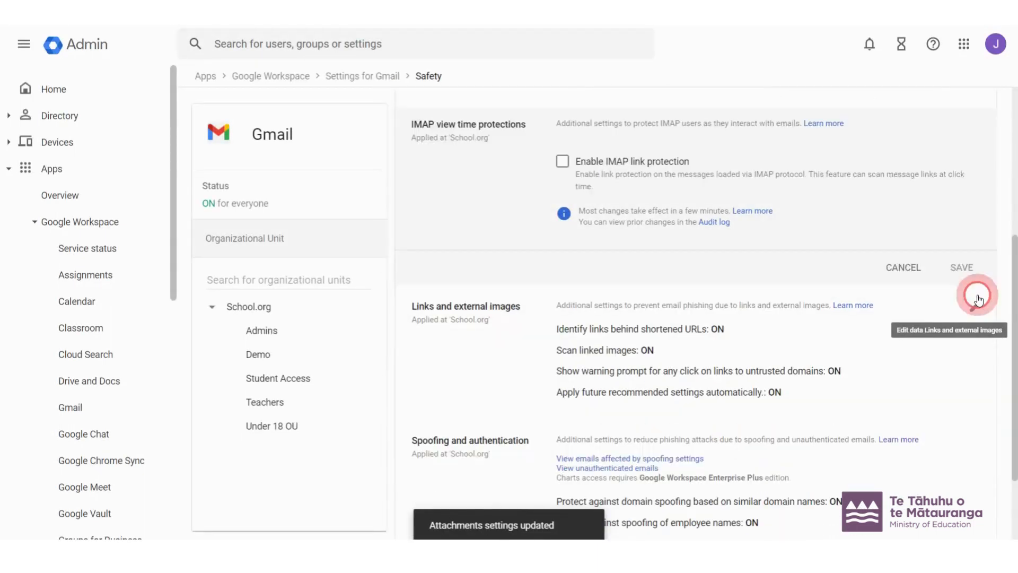
click(632, 168)
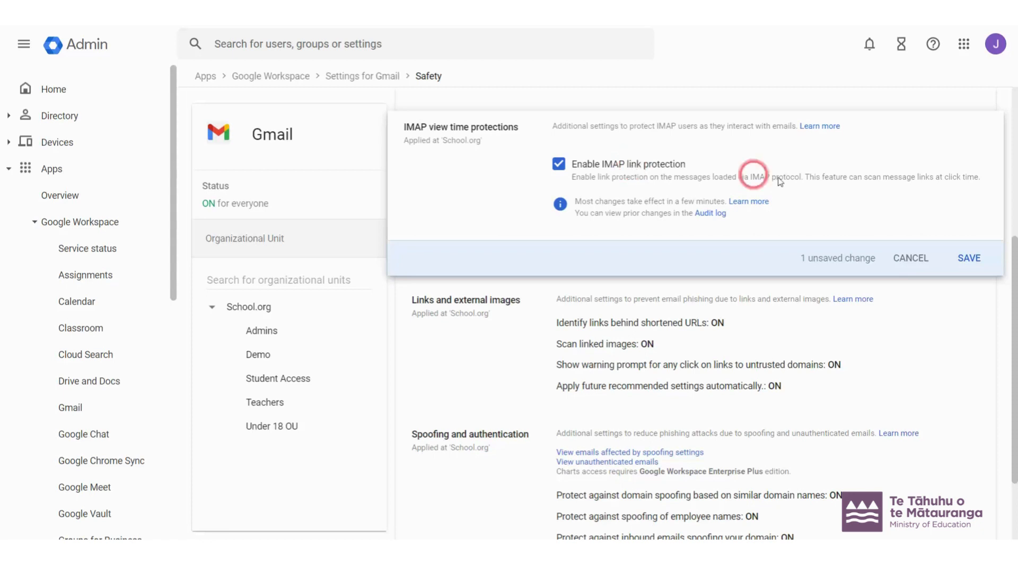
click(970, 258)
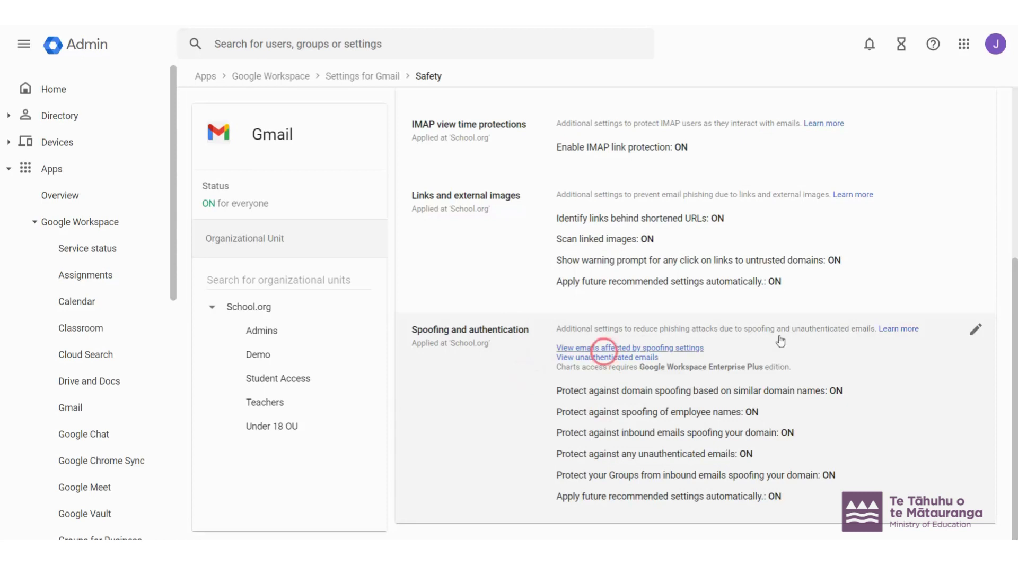
Examine the protections and their actions in the Spoofing and authentication settings, close them without changes, and review the Safety overview.
click(973, 333)
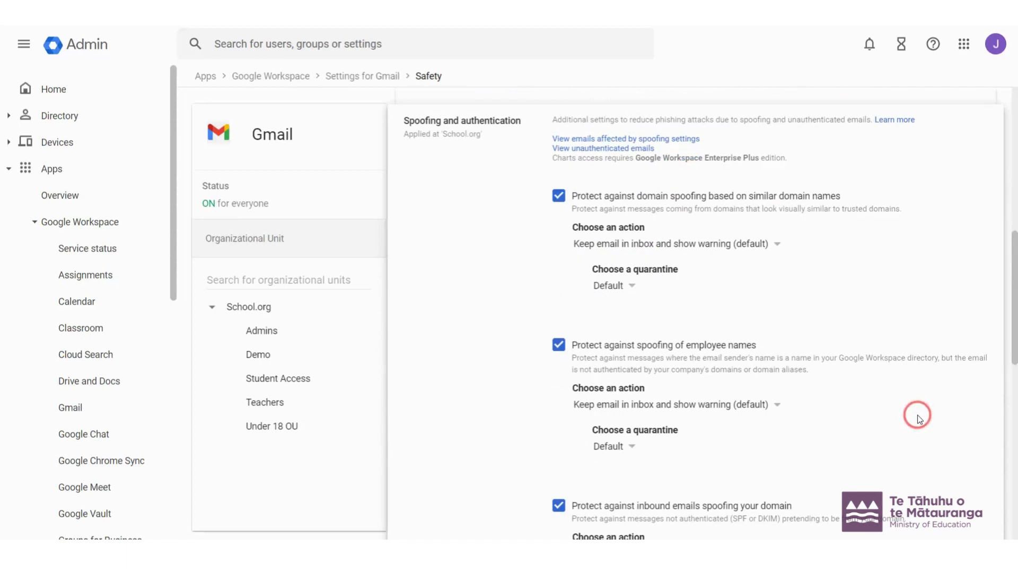
scroll(920, 418, down, 6)
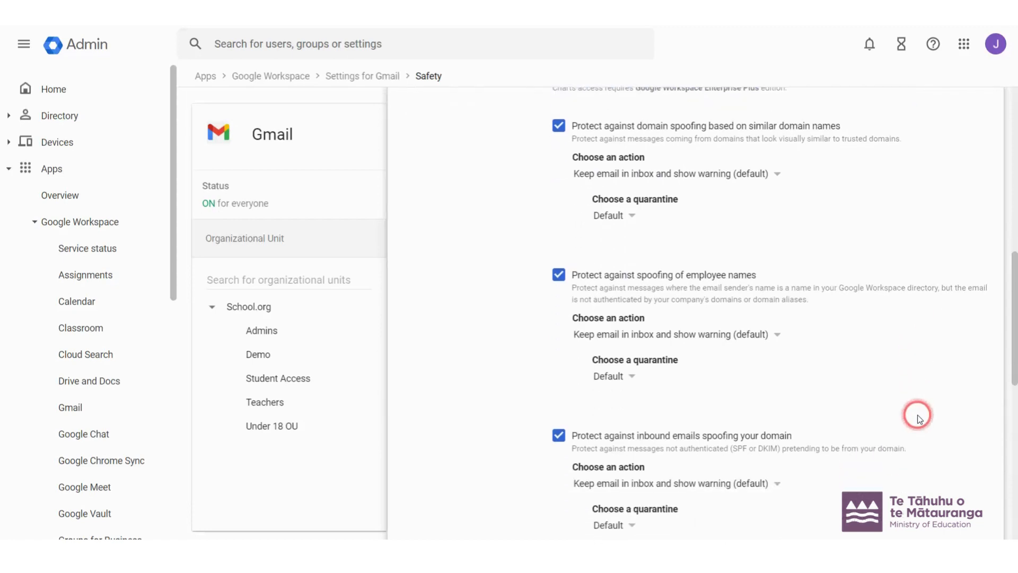
scroll(919, 419, down, 5)
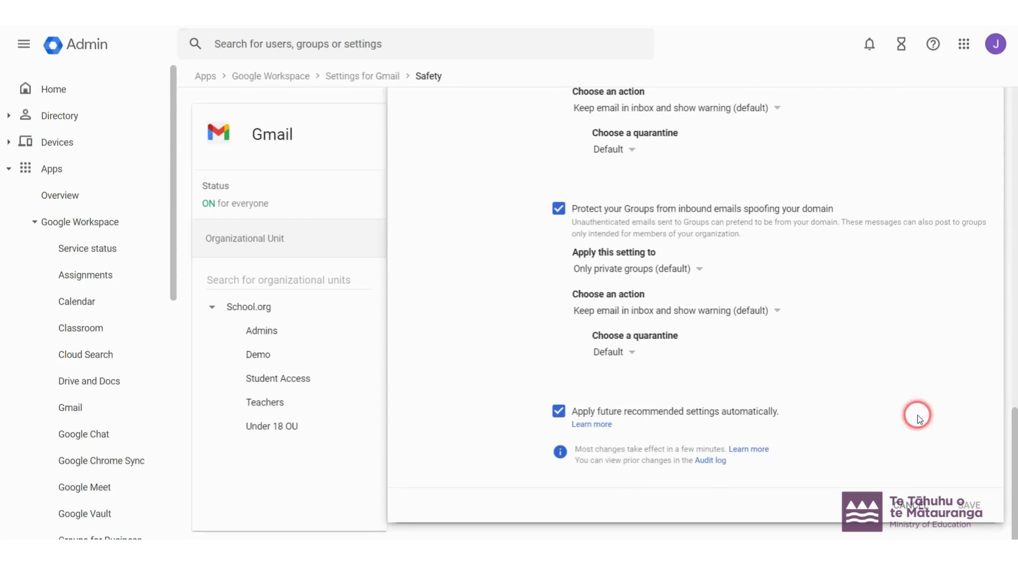
scroll(888, 330, up, 3)
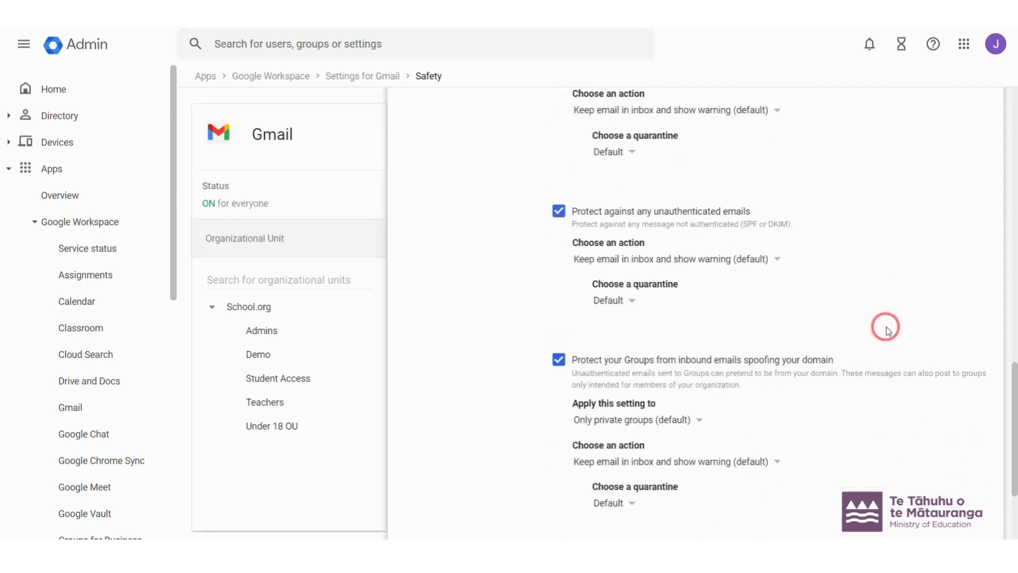
scroll(888, 330, up, 2)
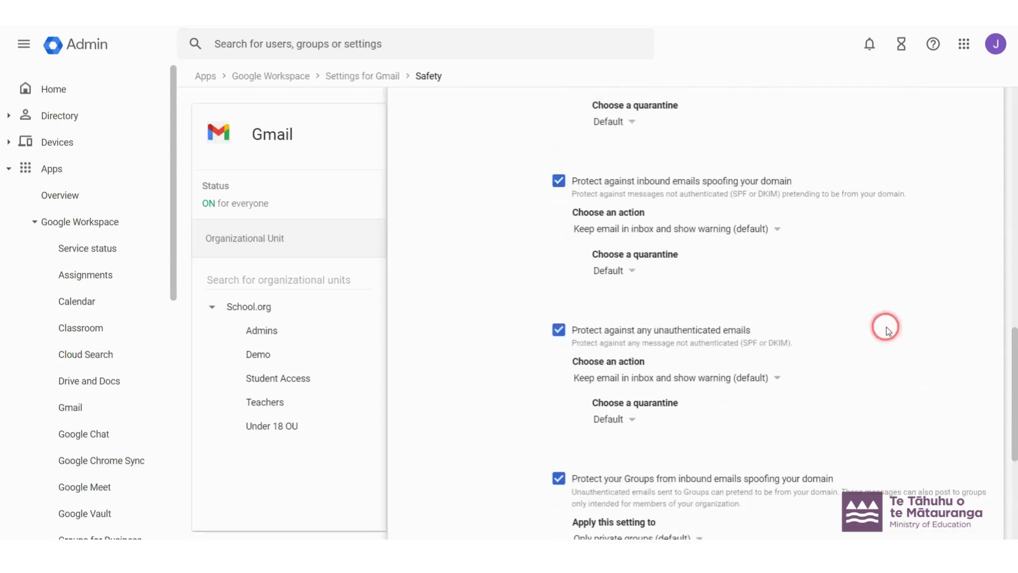
scroll(888, 330, up, 6)
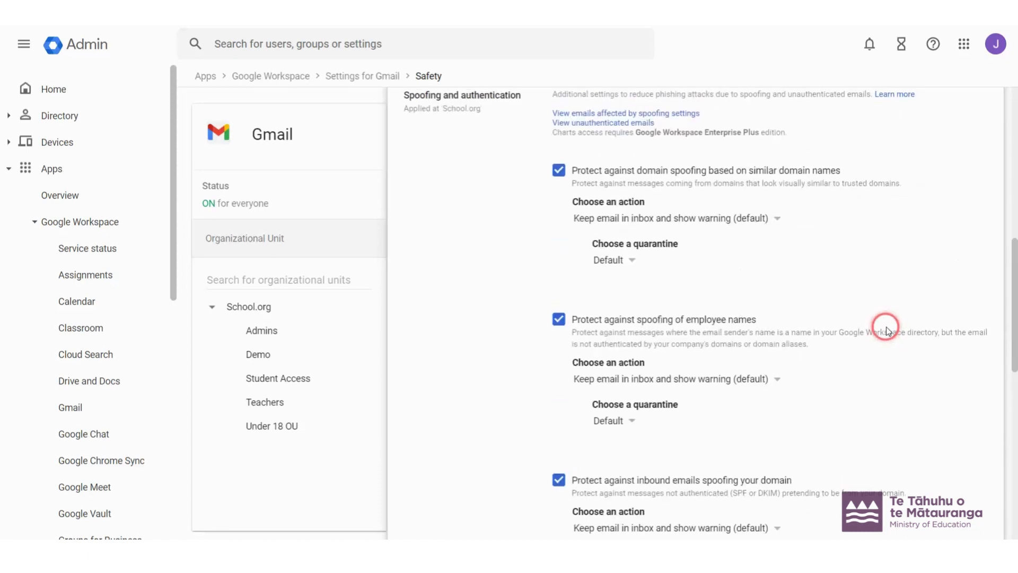
scroll(888, 330, up, 1)
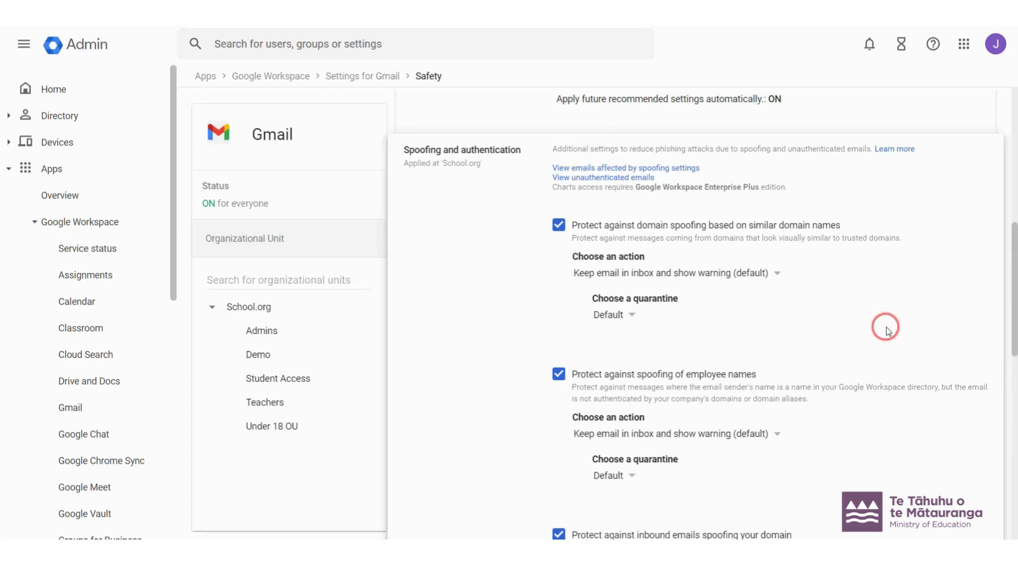
scroll(888, 330, down, 7)
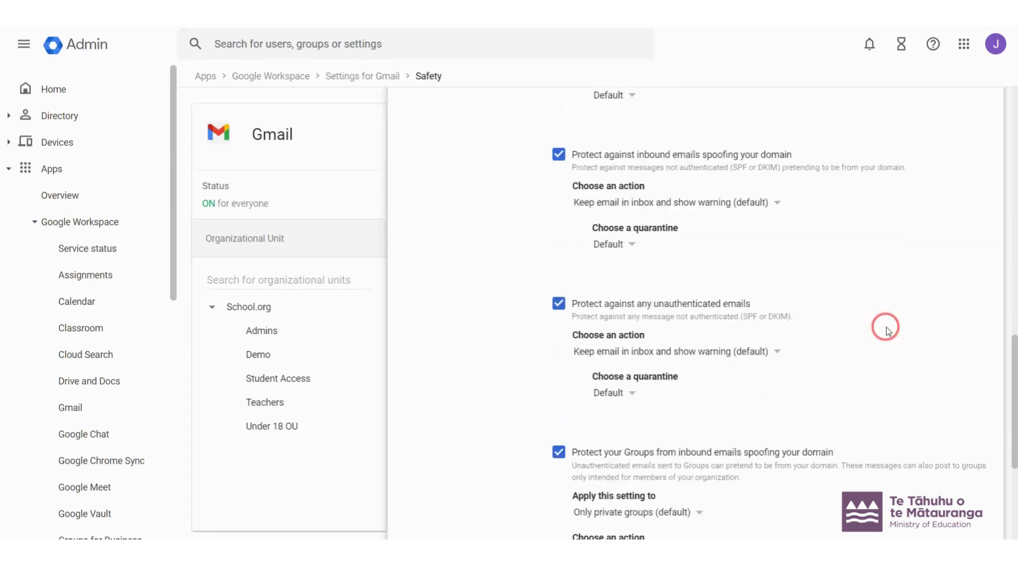
scroll(888, 330, down, 5)
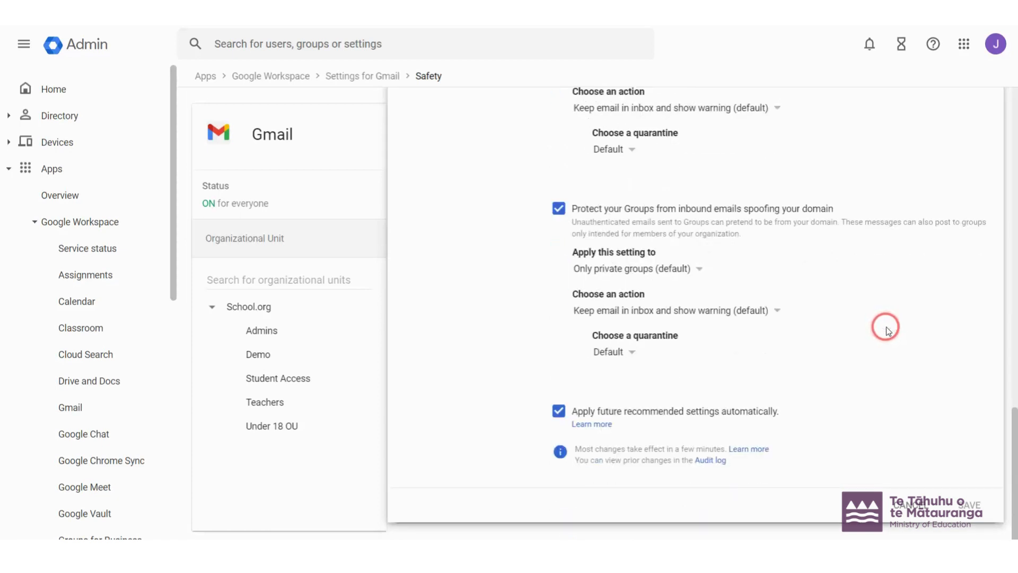
click(968, 506)
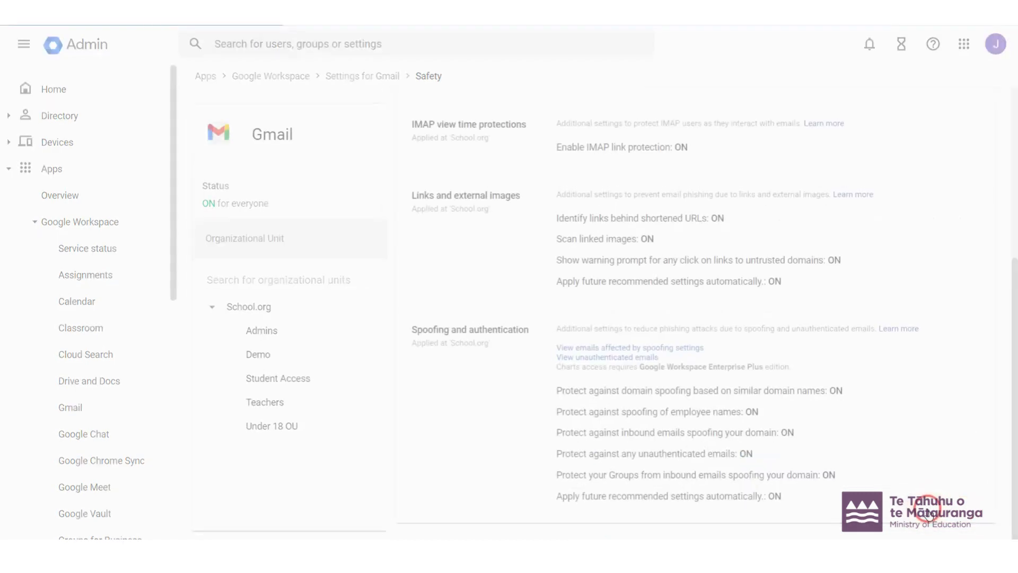
scroll(878, 345, up, 4)
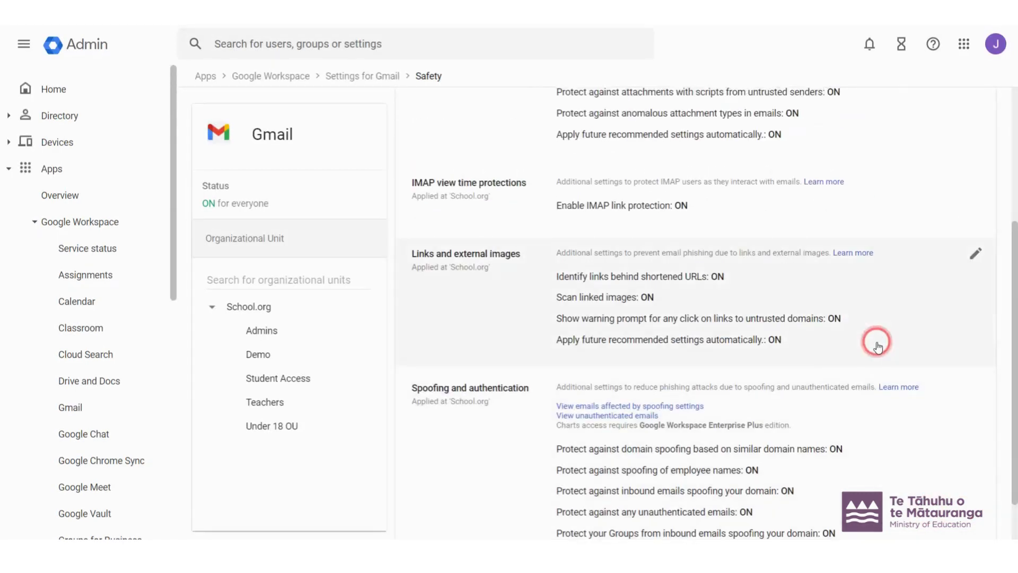
scroll(878, 345, up, 1)
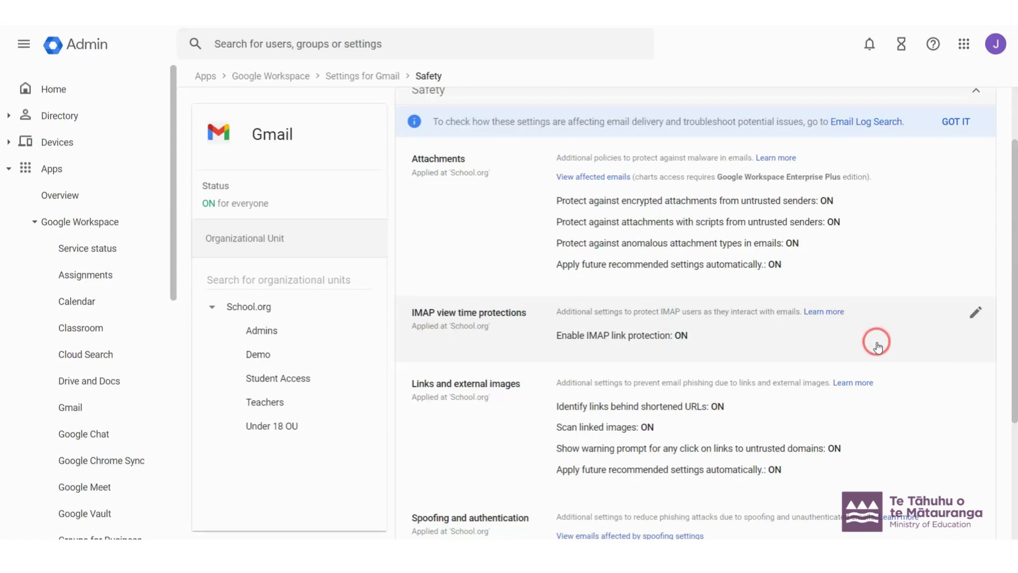
scroll(878, 345, down, 4)
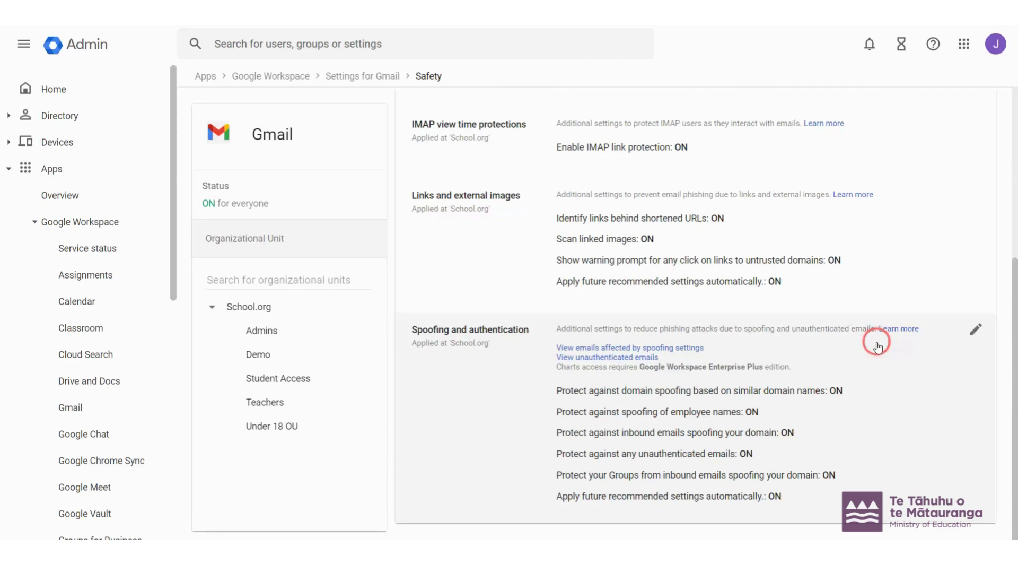
scroll(878, 345, up, 3)
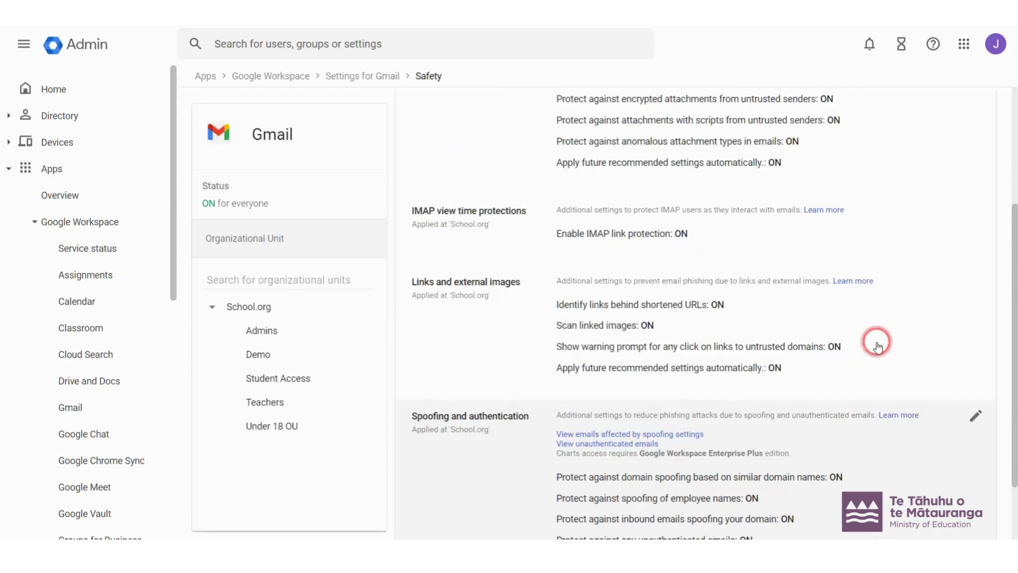